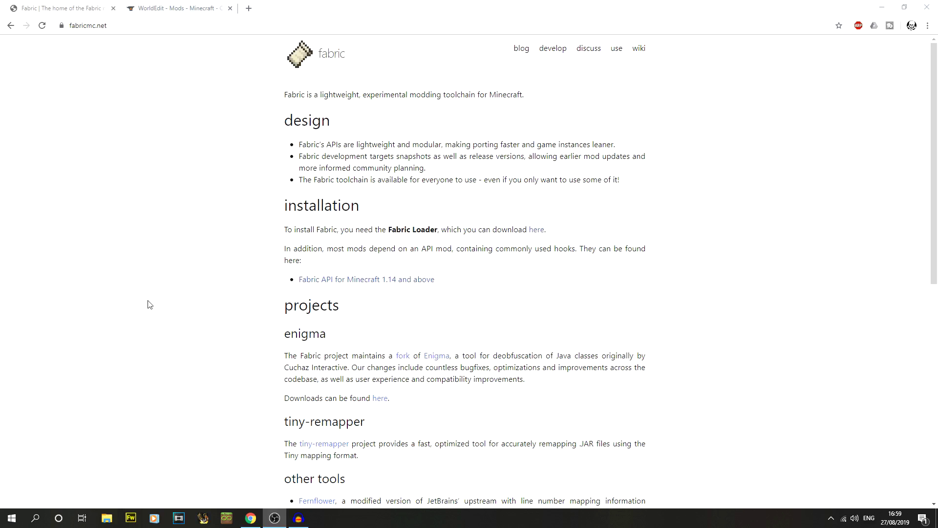
- Look over the WorldEdit mod page on CurseForge and return to the Fabric home page
{"action": "left_click", "coordinate": [151, 28]}
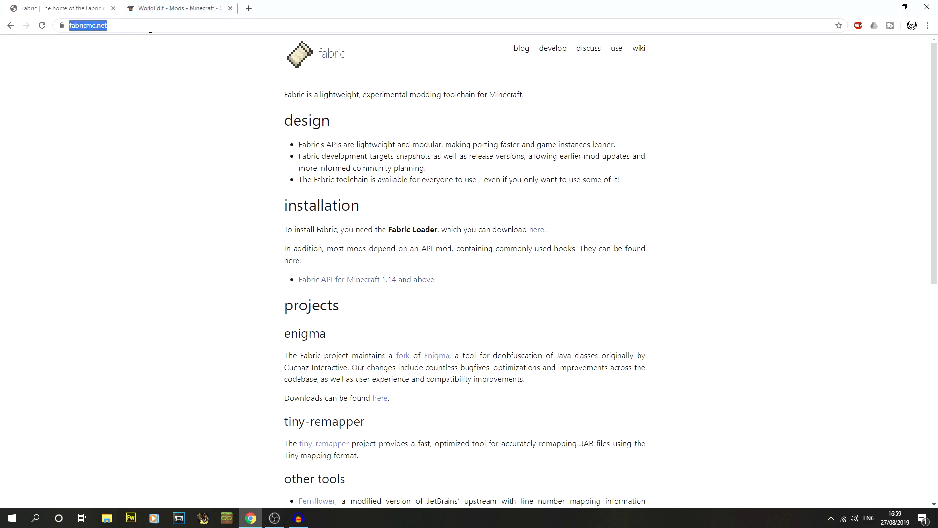
{"action": "left_click", "coordinate": [168, 9]}
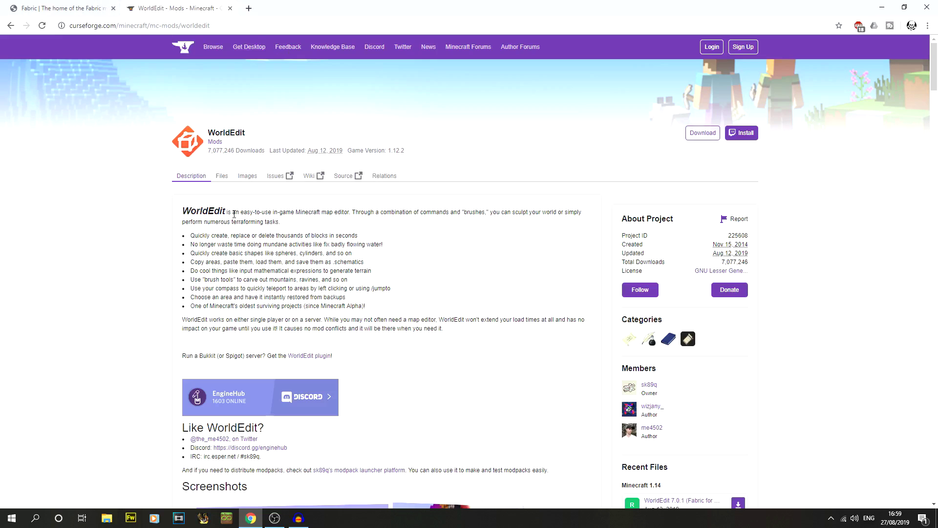
{"action": "scroll", "coordinate": [153, 207], "scroll_direction": "down", "scroll_amount": 5}
{"action": "scroll", "coordinate": [153, 203], "scroll_direction": "up", "scroll_amount": 5}
{"action": "left_click", "coordinate": [66, 8]}
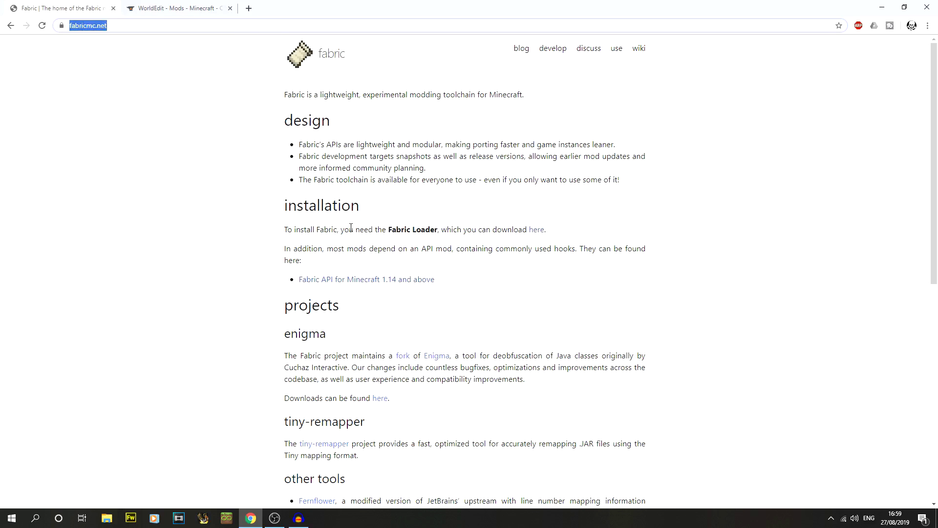
- Download the Windows .EXE Fabric installer for Vanilla, installer version 0.5.0.33, from the Fabric Loader download page
{"action": "left_click", "coordinate": [538, 230]}
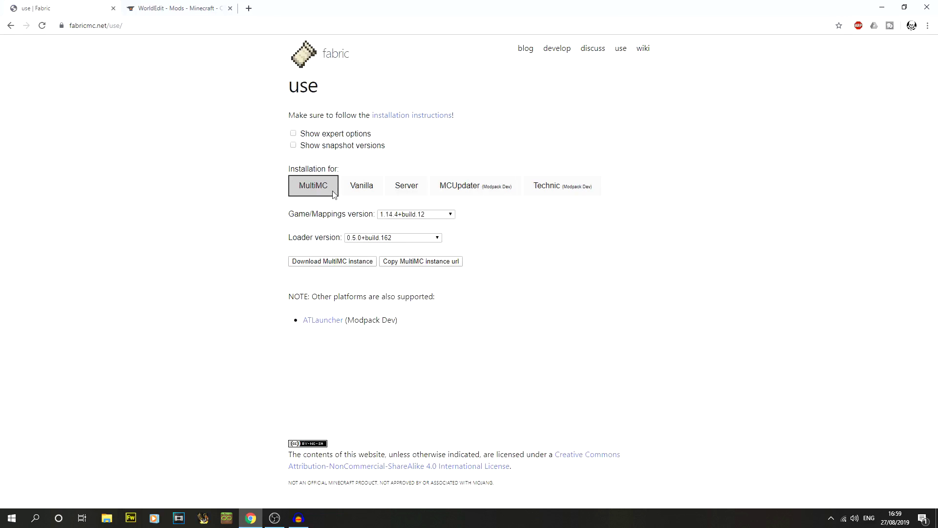
{"action": "left_click", "coordinate": [359, 193]}
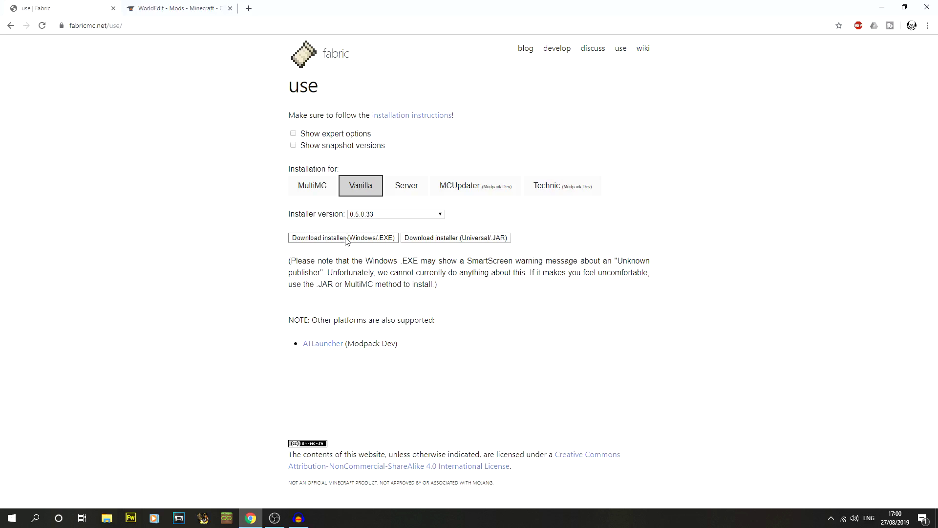
{"action": "left_click", "coordinate": [380, 240]}
{"action": "left_click", "coordinate": [384, 214]}
{"action": "left_click", "coordinate": [383, 214]}
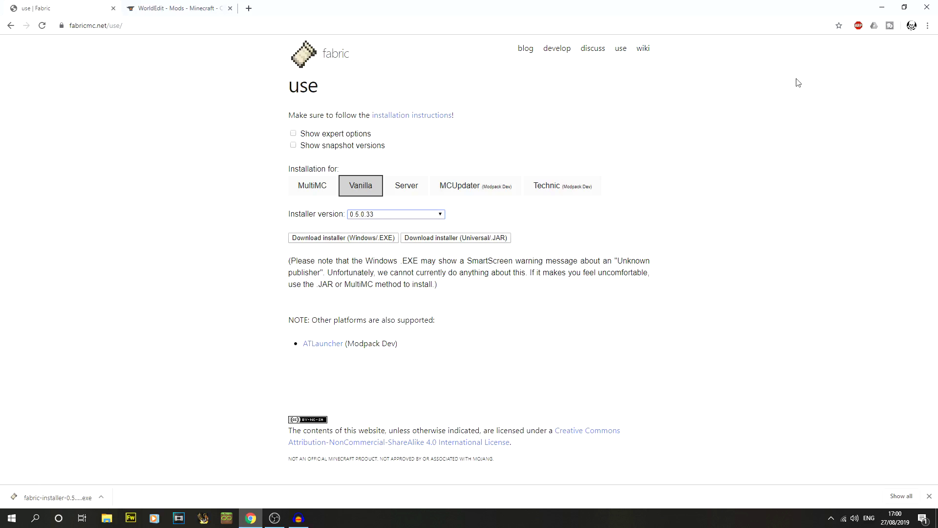
- Place the downloaded Fabric installer on the desktop, minimize the browser and launch the installer
{"action": "double_click", "coordinate": [760, 16]}
{"action": "left_click_drag", "start_coordinate": [492, 91], "coordinate": [936, 147]}
{"action": "left_click", "coordinate": [736, 306]}
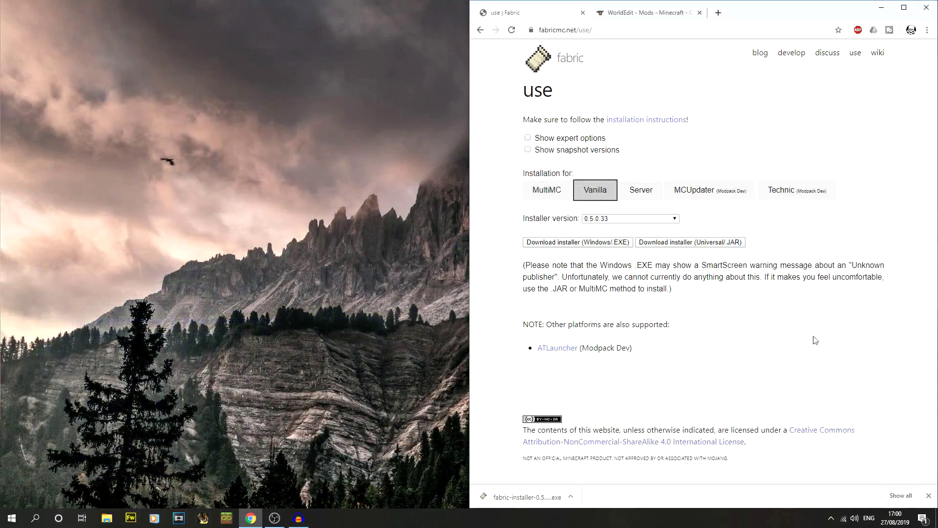
{"action": "left_click_drag", "start_coordinate": [526, 498], "coordinate": [396, 210]}
{"action": "left_click", "coordinate": [881, 7]}
{"action": "left_click", "coordinate": [318, 165]}
{"action": "double_click", "coordinate": [397, 210]}
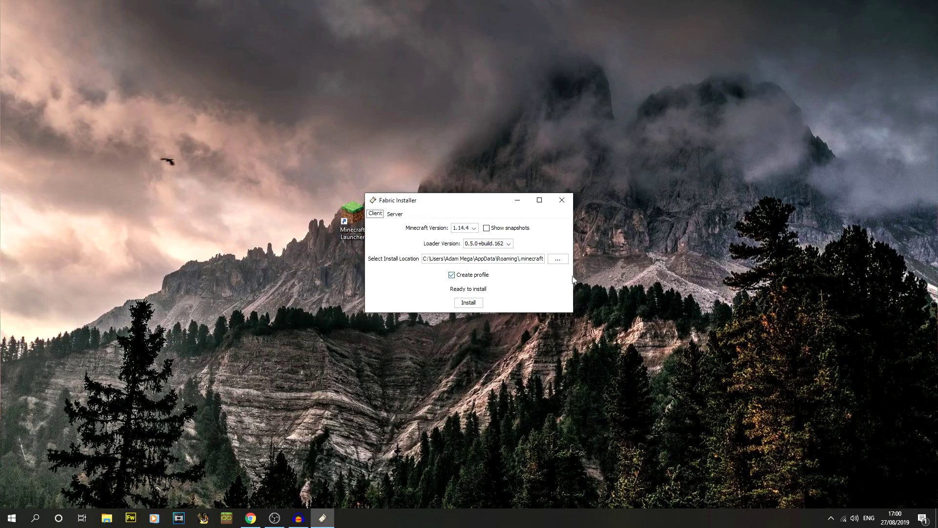
- Install the Fabric client for Minecraft 1.14.4 with loader 0.5.0+build.162 in the default .minecraft location
{"action": "left_click", "coordinate": [473, 228]}
{"action": "left_click", "coordinate": [473, 227]}
{"action": "left_click", "coordinate": [508, 244]}
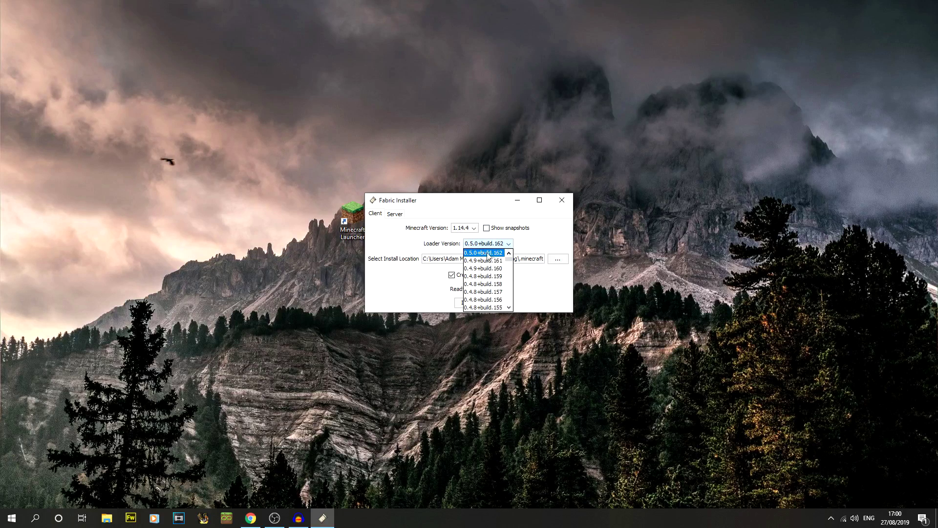
{"action": "left_click", "coordinate": [473, 253]}
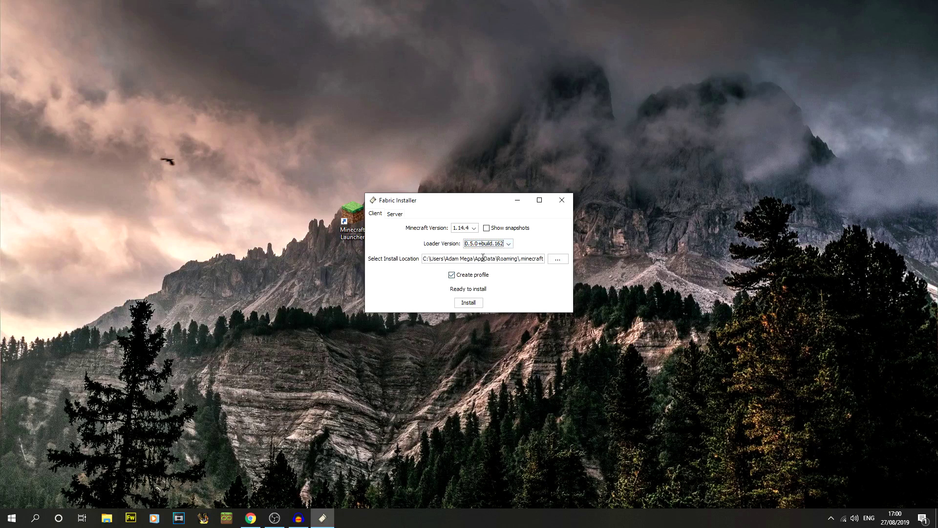
{"action": "left_click_drag", "start_coordinate": [475, 259], "coordinate": [394, 260]}
{"action": "left_click", "coordinate": [440, 259]}
{"action": "left_click", "coordinate": [470, 303]}
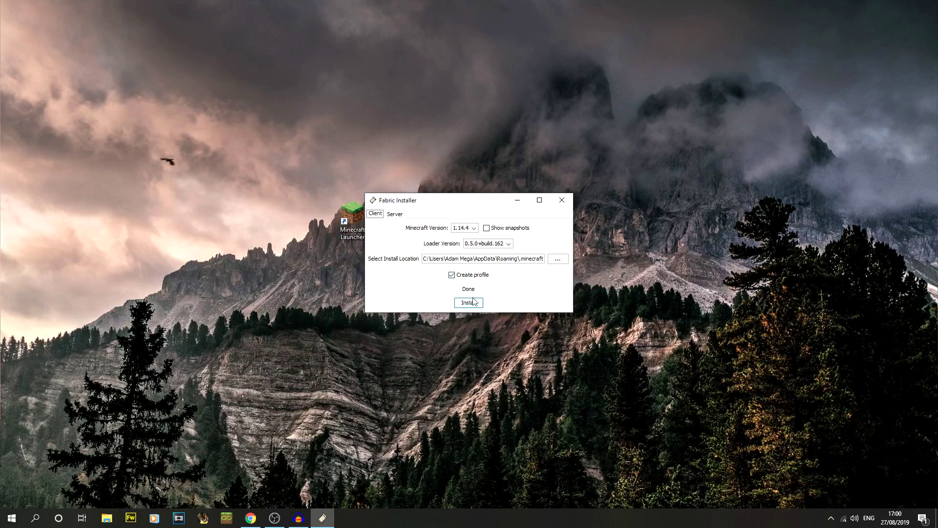
- Close the Fabric installer and delete its file from the desktop
{"action": "left_click", "coordinate": [562, 200]}
{"action": "left_click_drag", "start_coordinate": [434, 178], "coordinate": [398, 234]}
{"action": "right_click", "coordinate": [402, 221]}
{"action": "left_click", "coordinate": [448, 436]}
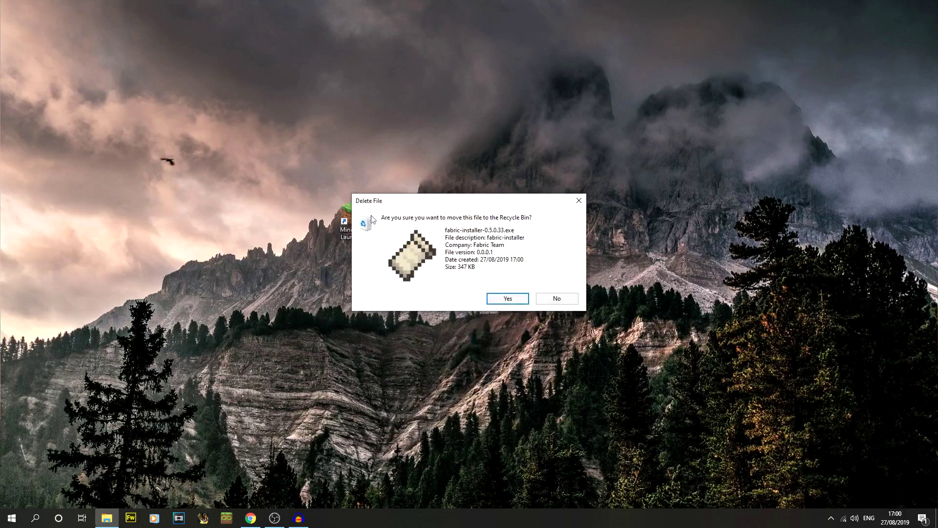
{"action": "left_click", "coordinate": [502, 298]}
- Open the Minecraft Launcher and select the 1.14.4 Fabric profile with fabric-loader-0.5.0+build.162
{"action": "double_click", "coordinate": [350, 215]}
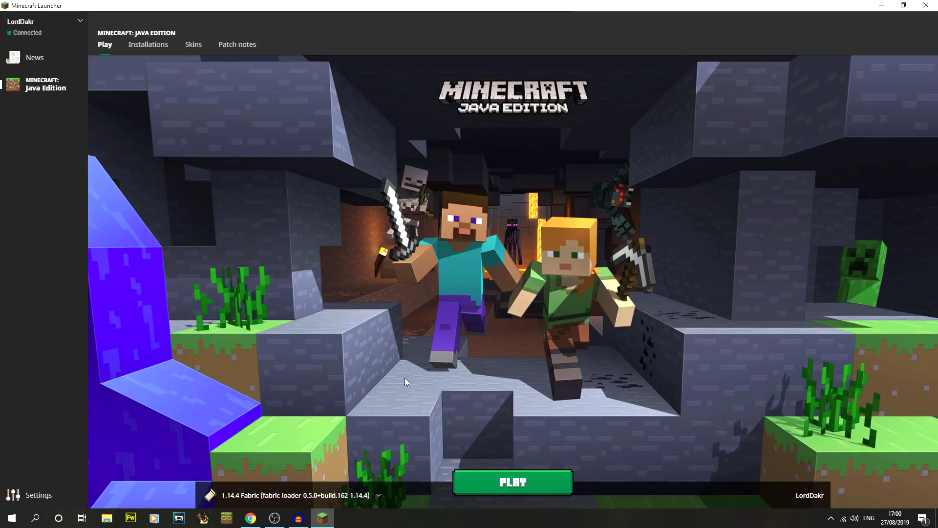
{"action": "left_click", "coordinate": [365, 502]}
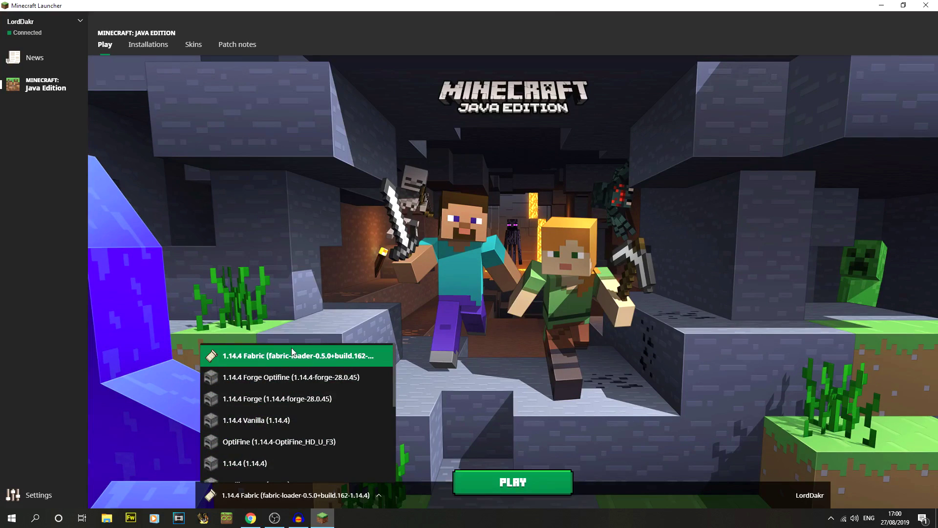
{"action": "left_click", "coordinate": [353, 358]}
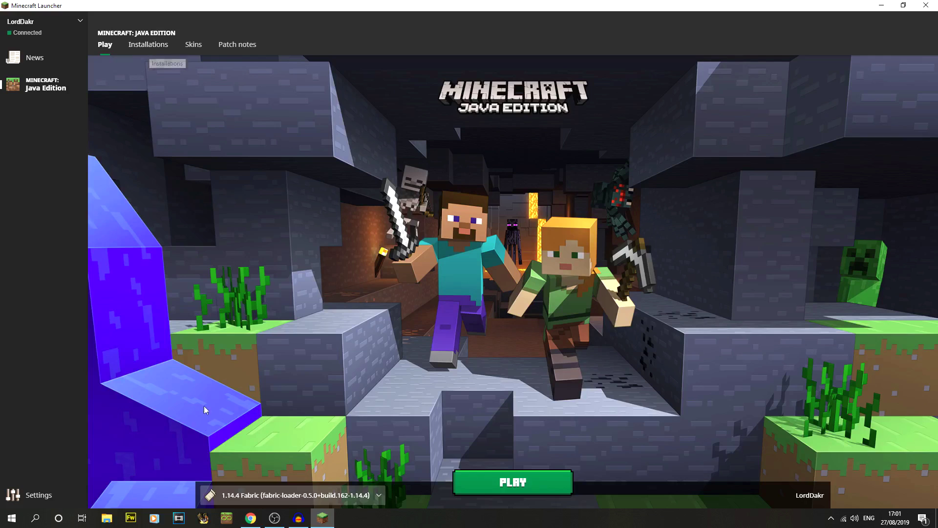
- Open the mods folder inside .minecraft in File Explorer, going through %appdata%
{"action": "left_click", "coordinate": [108, 519]}
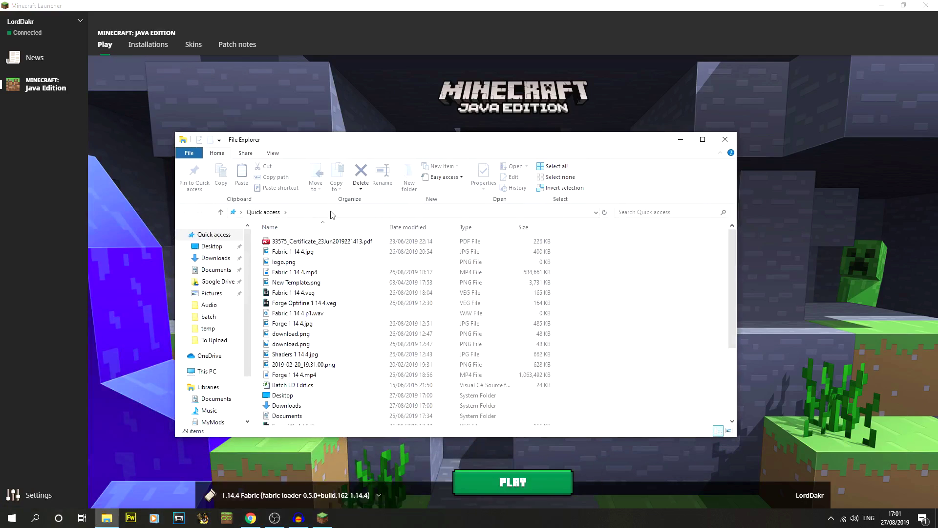
{"action": "left_click", "coordinate": [331, 211]}
{"action": "type", "text": "%appdata"}
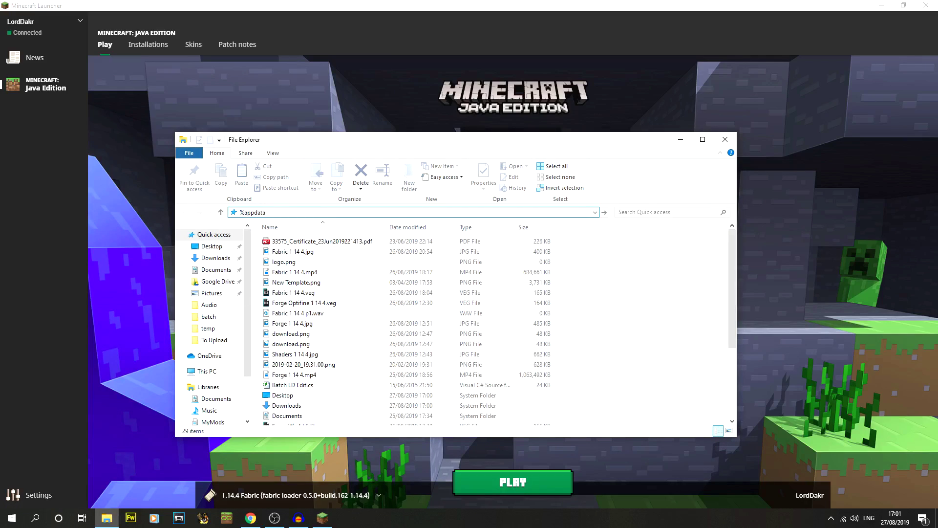
{"action": "type", "text": "%"}
{"action": "key", "text": "Return"}
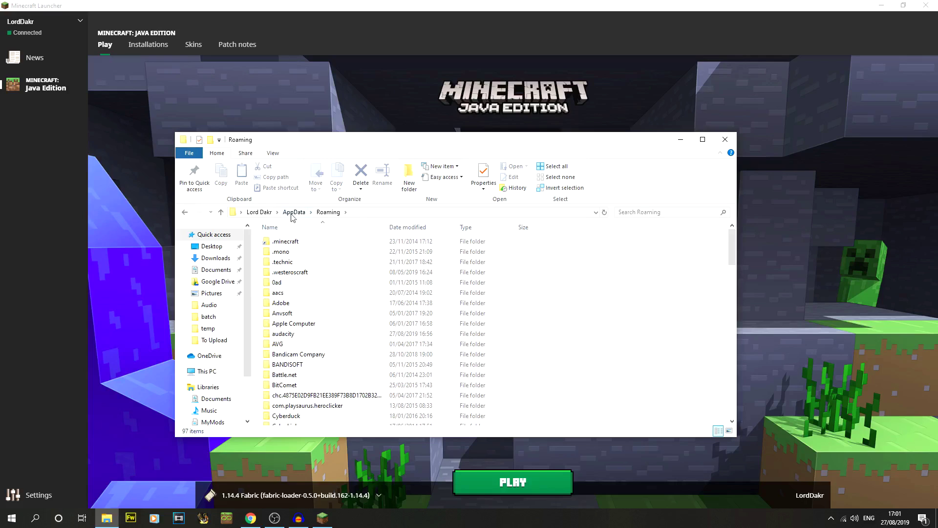
{"action": "double_click", "coordinate": [295, 242]}
{"action": "double_click", "coordinate": [290, 375]}
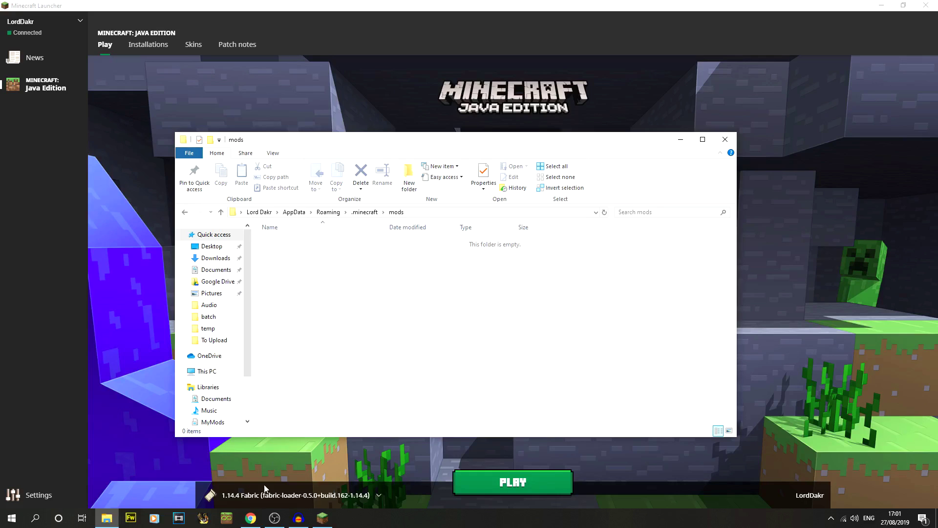
- Switch to Chrome and download the main Fabric API file, 0.3.1 build 208 for 1.14.4, from CurseForge, keeping the flagged file
{"action": "mouse_move", "coordinate": [254, 522]}
{"action": "left_click", "coordinate": [258, 464]}
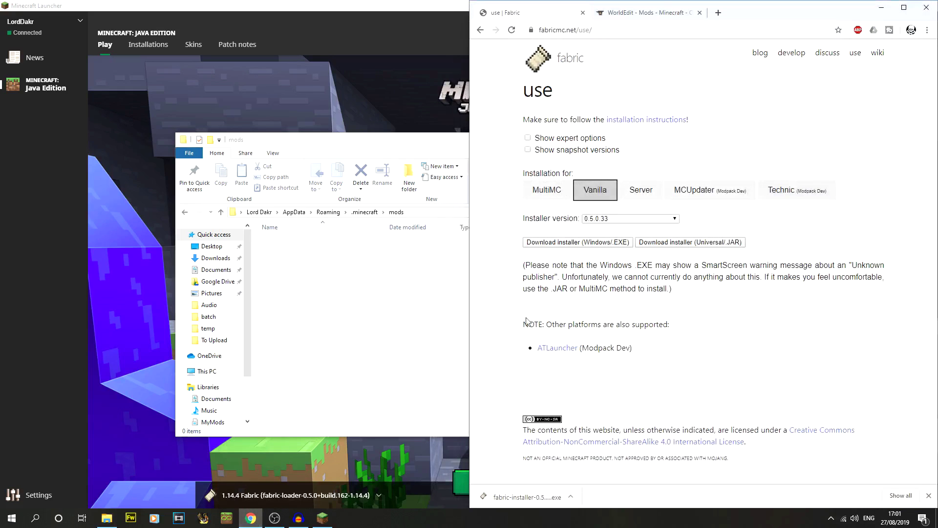
{"action": "double_click", "coordinate": [774, 18]}
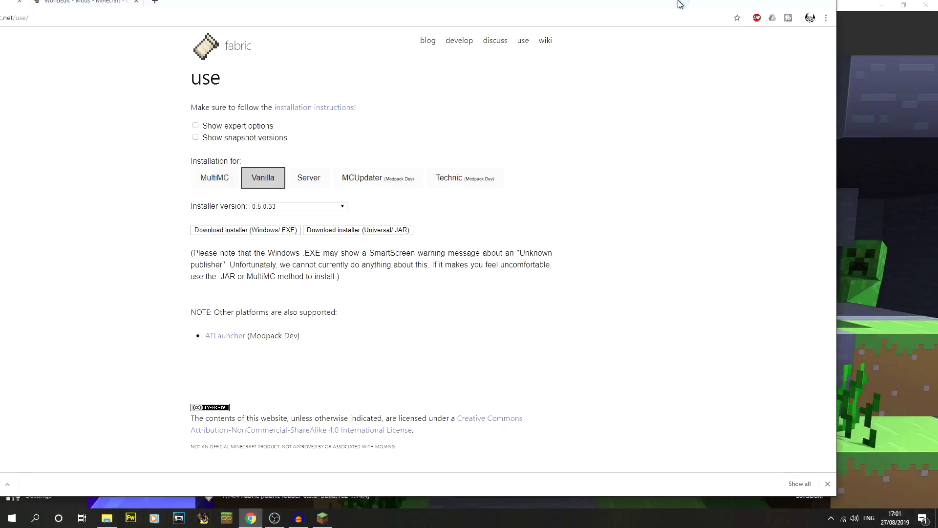
{"action": "left_click", "coordinate": [10, 27]}
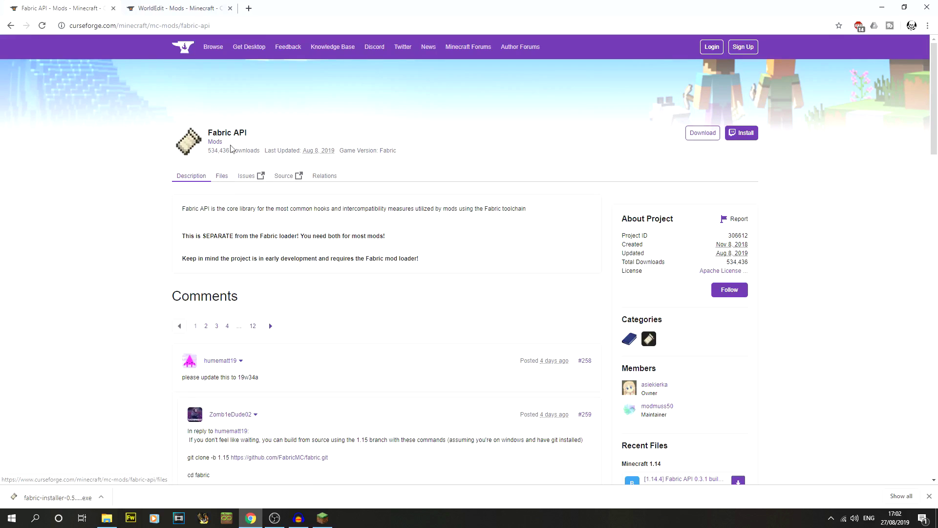
{"action": "left_click", "coordinate": [222, 177]}
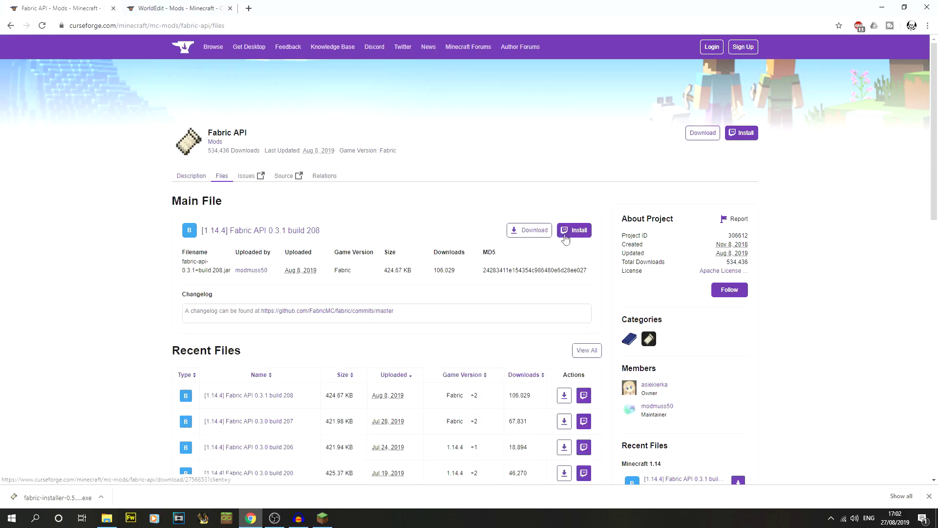
{"action": "left_click", "coordinate": [530, 231]}
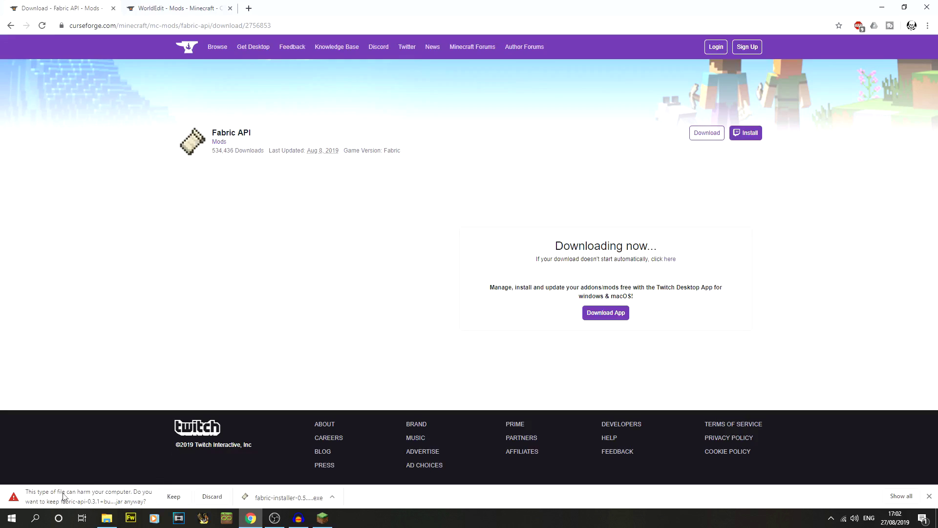
{"action": "left_click", "coordinate": [174, 501]}
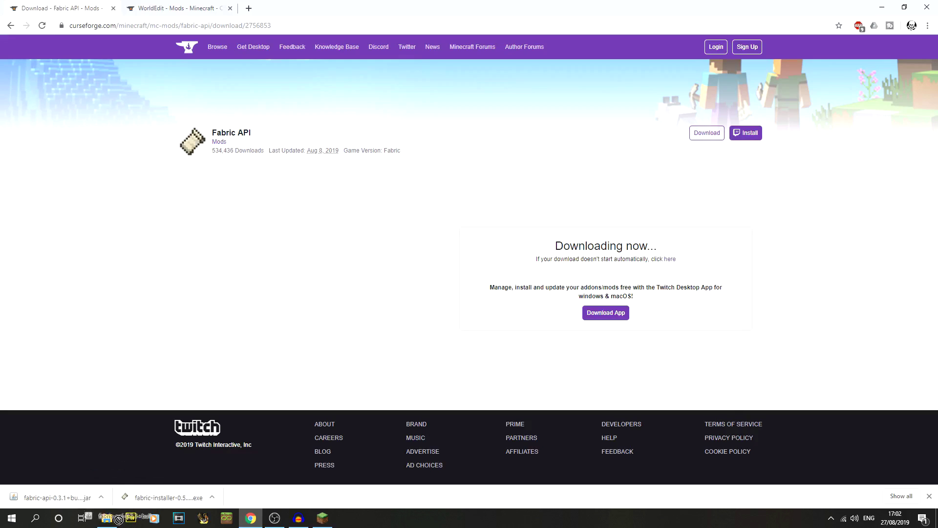
- Put the downloaded Fabric API jar into the mods folder and return to the browser
{"action": "left_click_drag", "start_coordinate": [117, 520], "coordinate": [394, 331]}
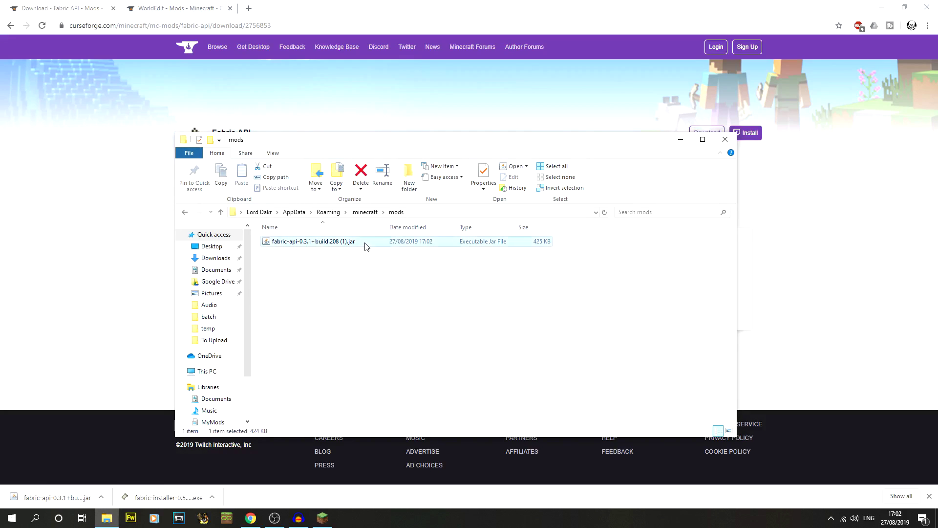
{"action": "left_click", "coordinate": [483, 338]}
{"action": "left_click", "coordinate": [115, 281]}
- Download WorldEdit 7.0.1 (Fabric for MC 1.14.4) from the mod's CurseForge files page, keeping the flagged file
{"action": "left_click", "coordinate": [141, 3]}
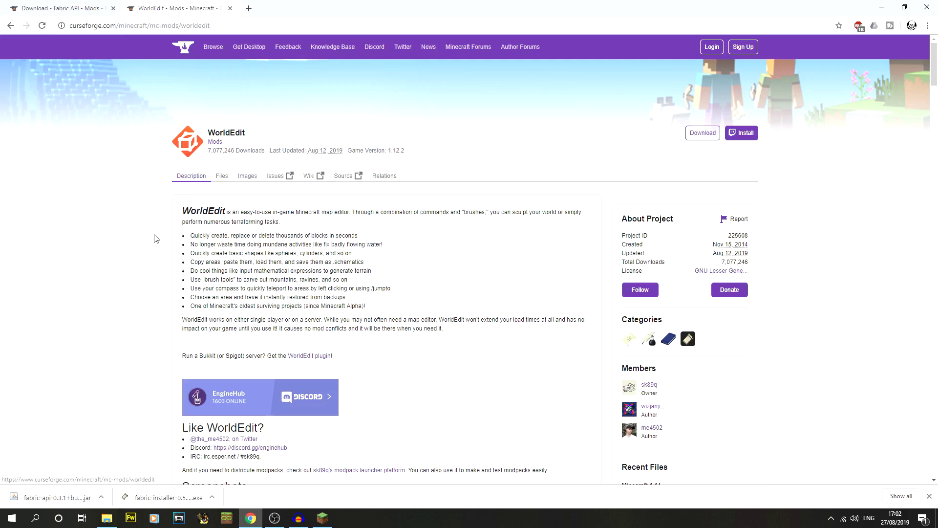
{"action": "left_click", "coordinate": [225, 177]}
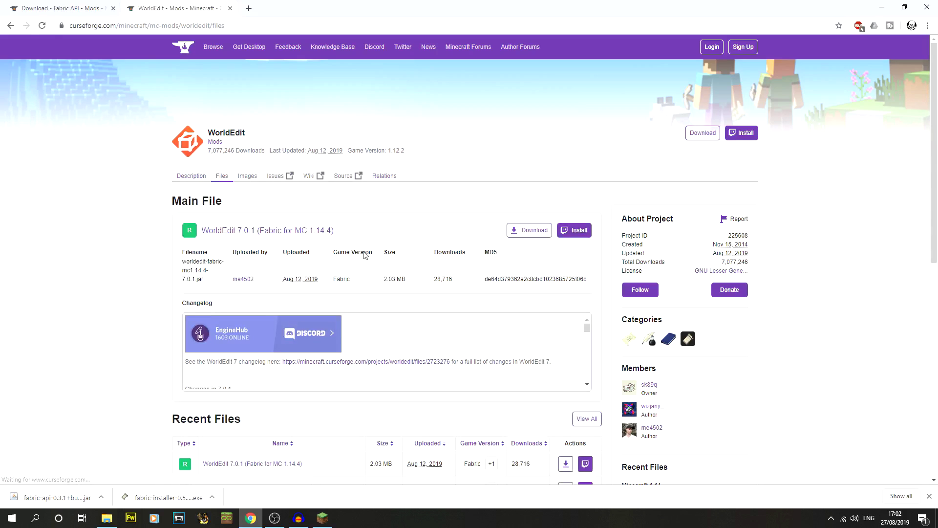
{"action": "scroll", "coordinate": [83, 233], "scroll_direction": "down", "scroll_amount": 2}
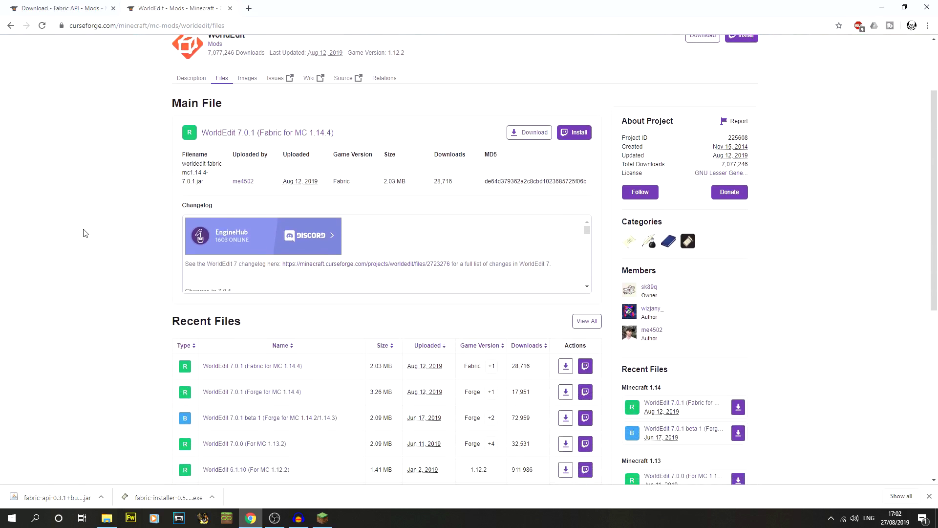
{"action": "scroll", "coordinate": [302, 364], "scroll_direction": "down", "scroll_amount": 1}
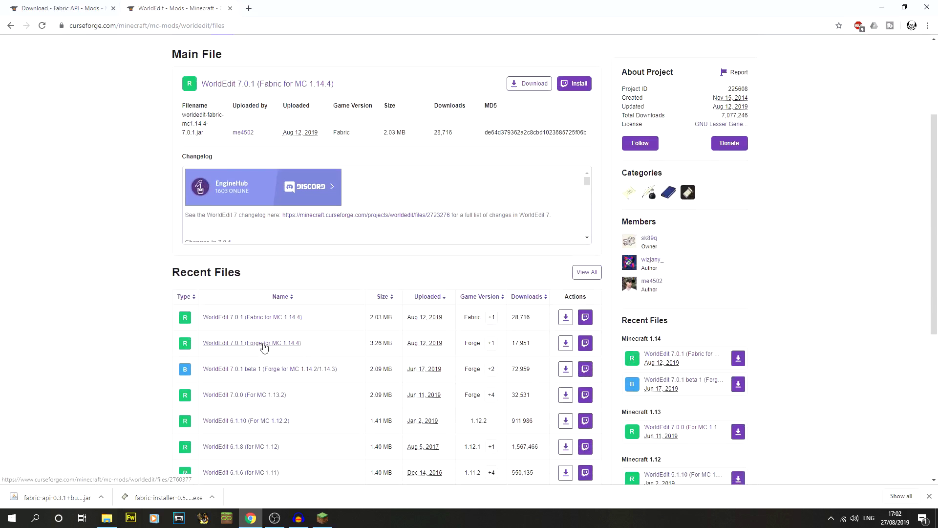
{"action": "scroll", "coordinate": [290, 323], "scroll_direction": "up", "scroll_amount": 2}
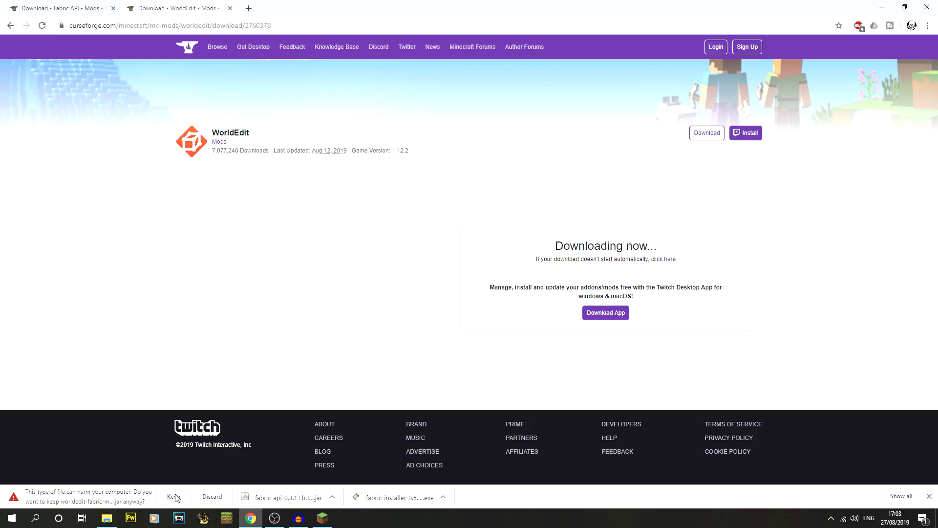
{"action": "left_click", "coordinate": [174, 497]}
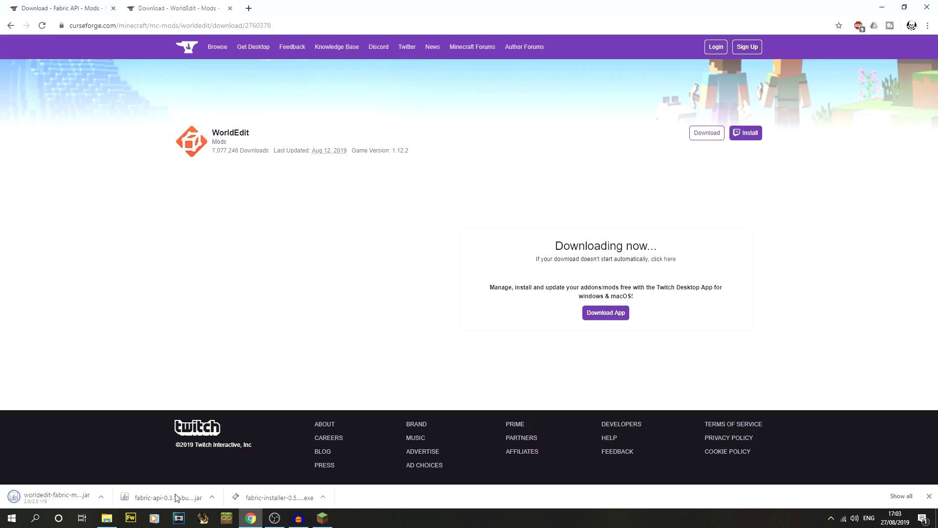
- Put the downloaded WorldEdit jar into the mods folder, minimize the browser and return to the Minecraft Launcher
{"action": "right_click", "coordinate": [60, 500]}
{"action": "left_click", "coordinate": [102, 434]}
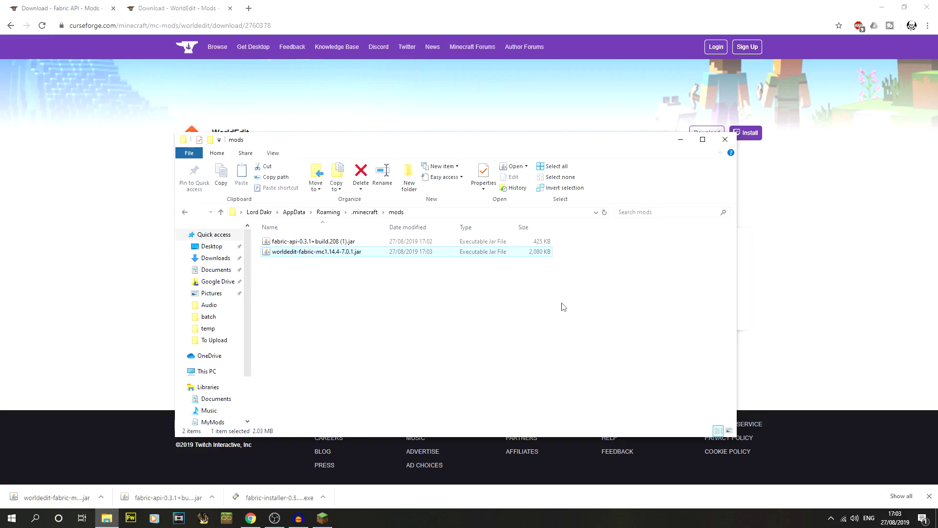
{"action": "left_click", "coordinate": [882, 6]}
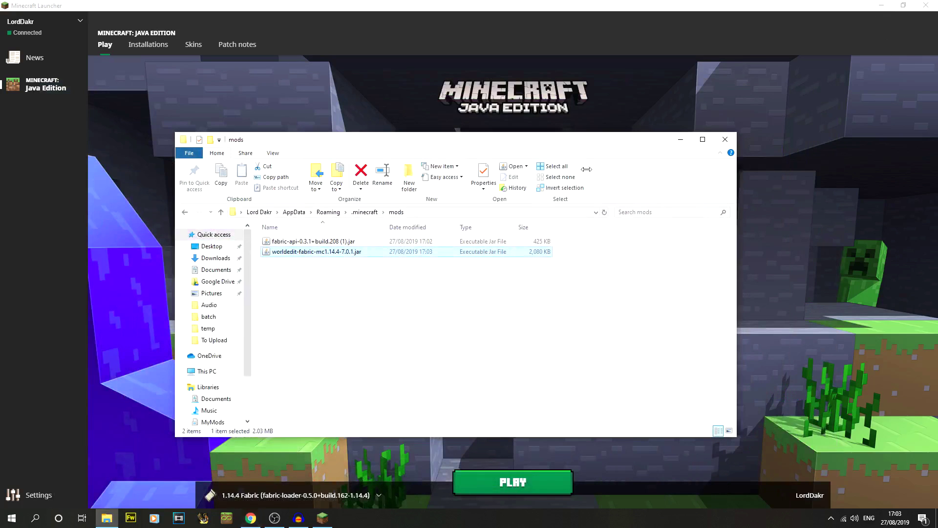
{"action": "left_click", "coordinate": [542, 4]}
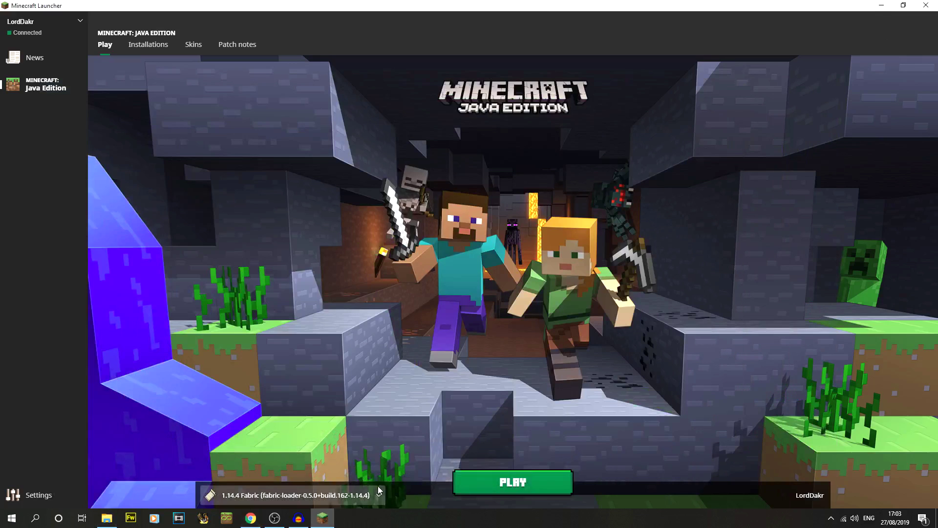
- Check the list of installations for the Fabric entry and select 1.14.4 Fabric (fabric-loader-0.5.0+build.162-1.14.4) as the version to play
{"action": "left_click", "coordinate": [148, 44]}
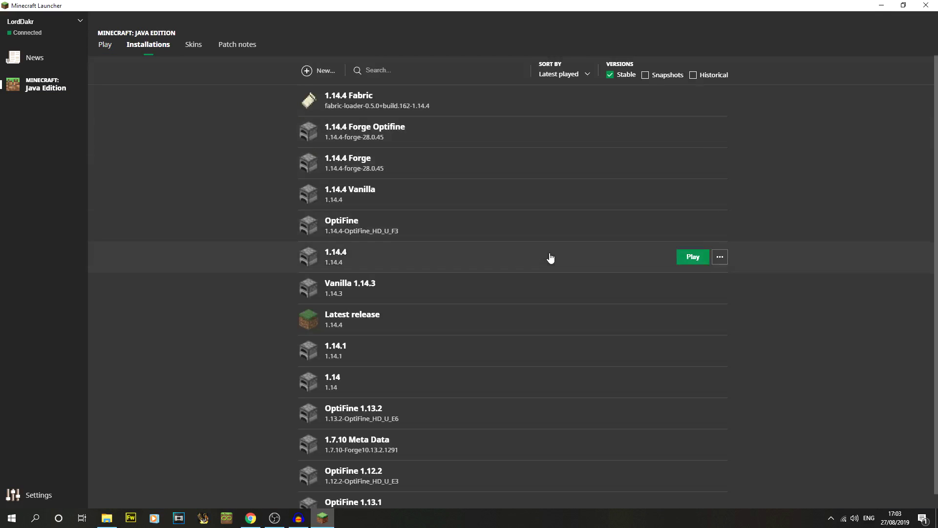
{"action": "scroll", "coordinate": [438, 417], "scroll_direction": "down", "scroll_amount": 2}
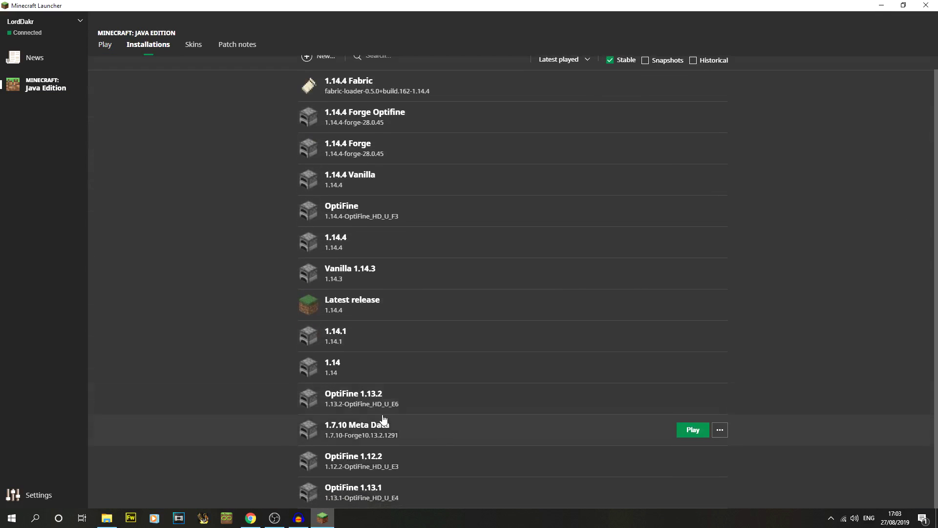
{"action": "scroll", "coordinate": [430, 421], "scroll_direction": "up", "scroll_amount": 2}
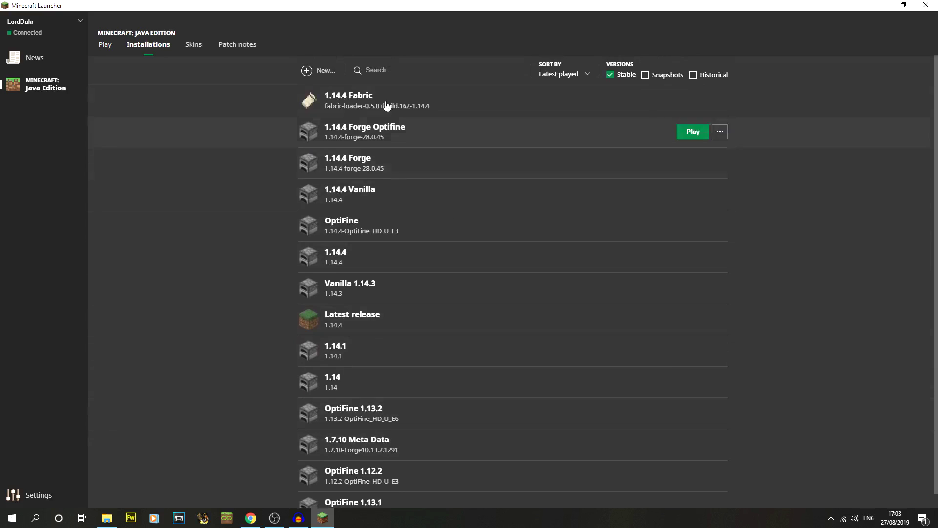
{"action": "left_click", "coordinate": [114, 48]}
{"action": "left_click", "coordinate": [349, 495]}
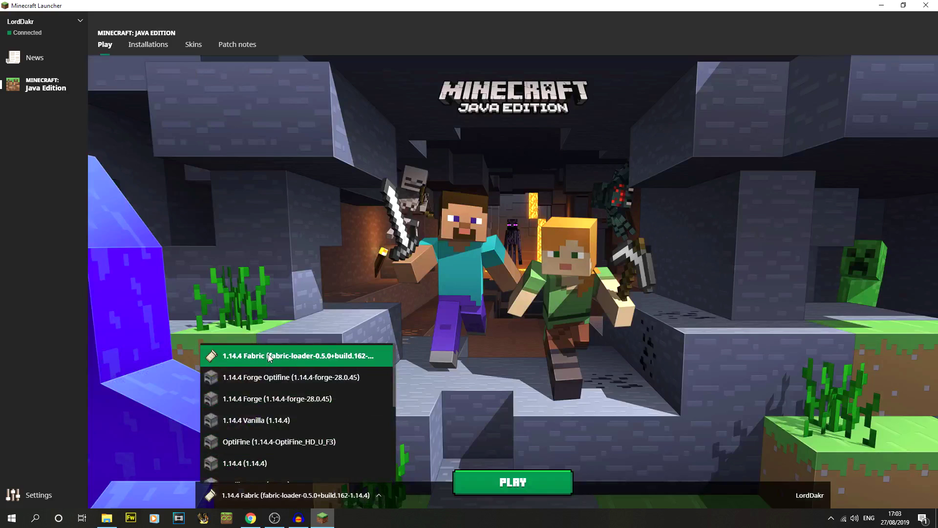
{"action": "left_click", "coordinate": [288, 358]}
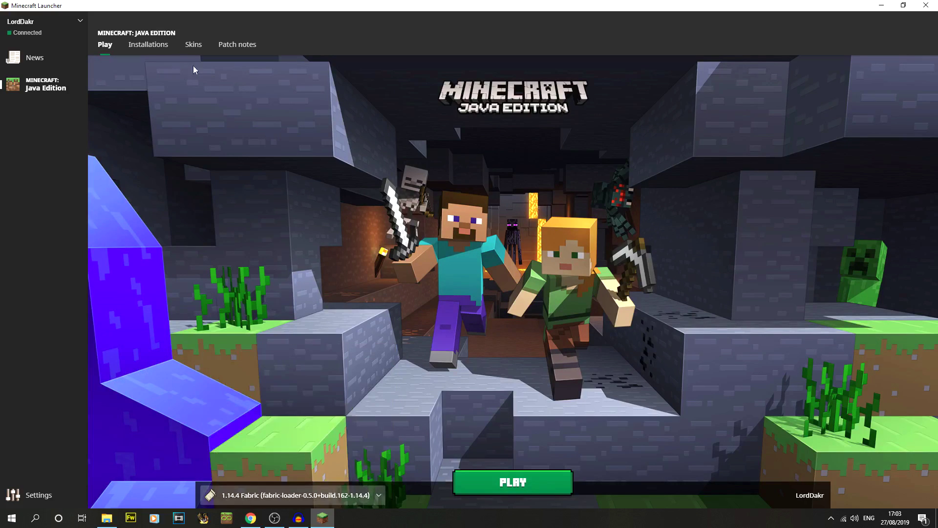
- Look over the installations once more and launch the game with the 1.14.4 Fabric installation
{"action": "left_click", "coordinate": [148, 44]}
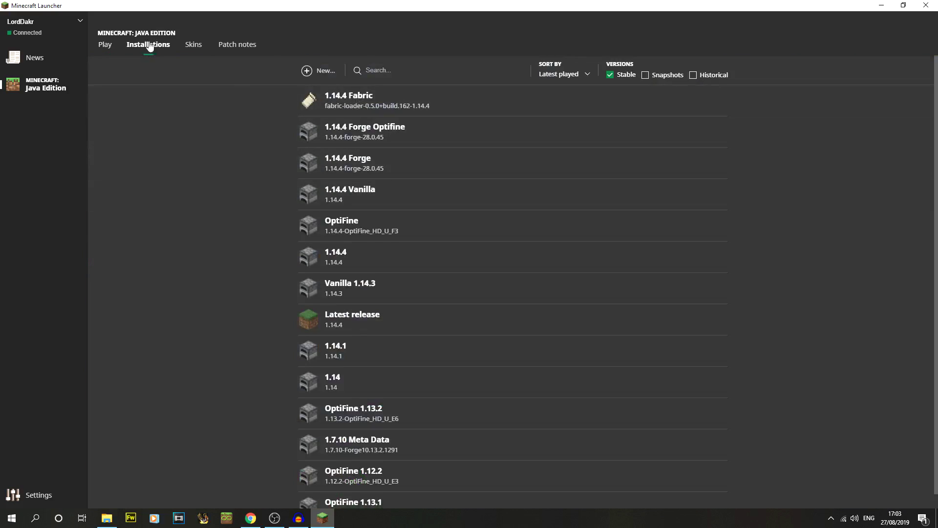
{"action": "left_click", "coordinate": [100, 49]}
{"action": "left_click", "coordinate": [519, 483]}
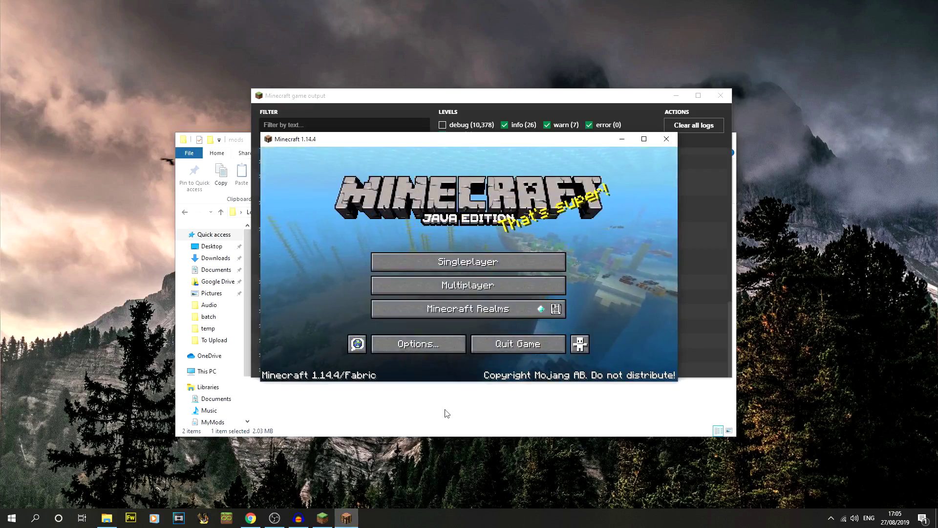
- Maximize the Minecraft 1.14.4 window and open the singleplayer world "1.14.3 Shaders"
{"action": "left_click_drag", "start_coordinate": [417, 140], "coordinate": [440, 5]}
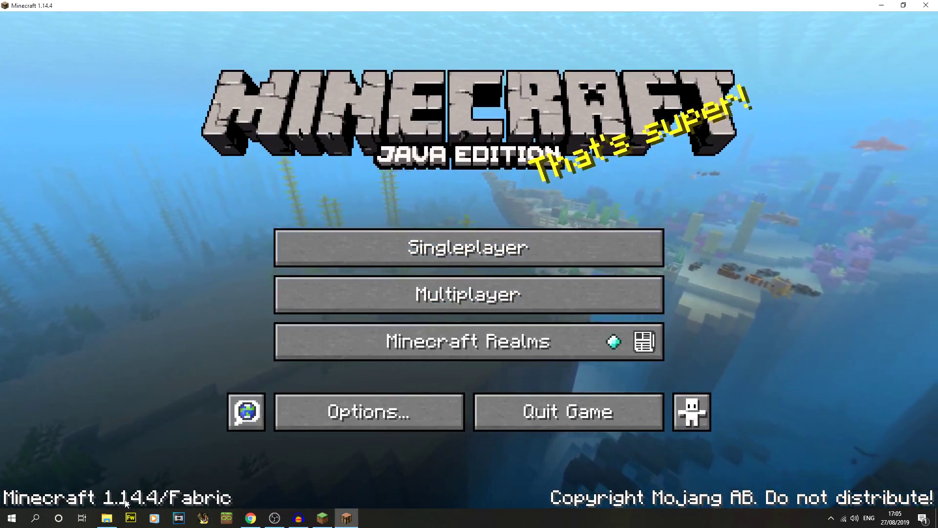
{"action": "left_click", "coordinate": [508, 249]}
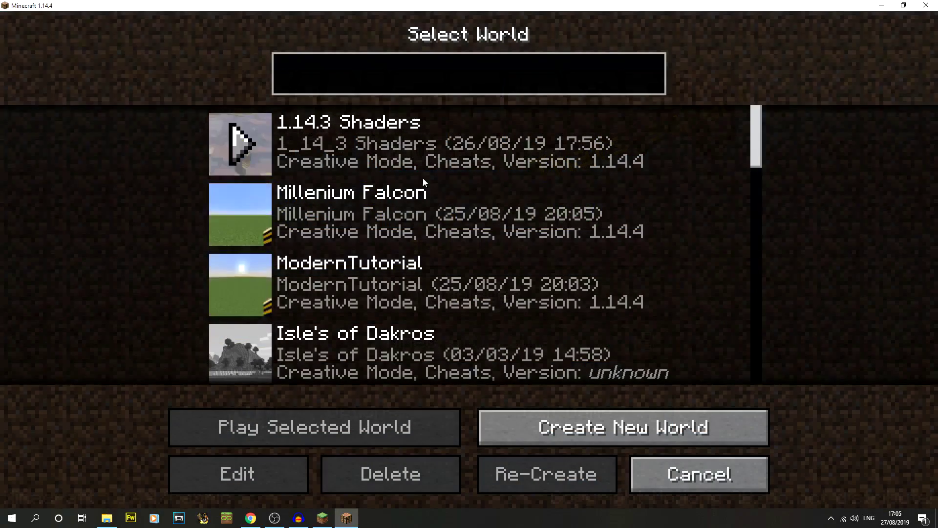
{"action": "double_click", "coordinate": [384, 146]}
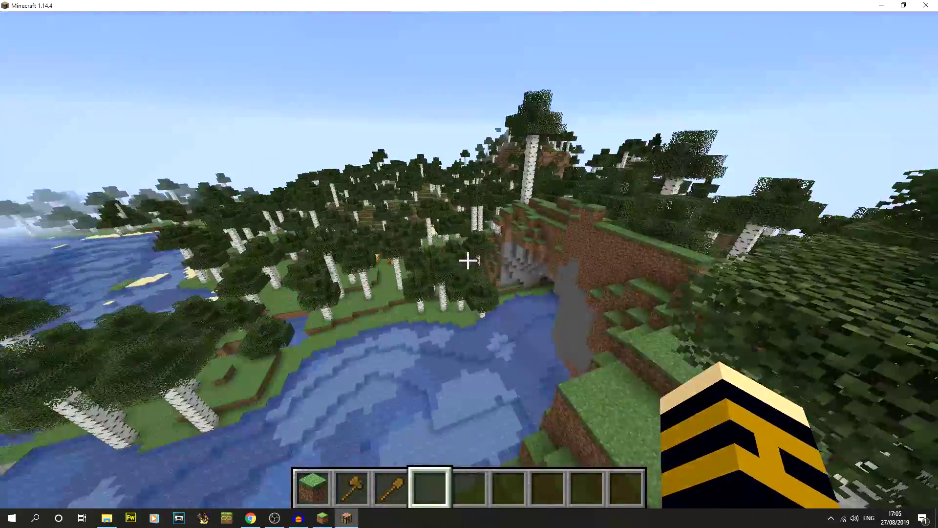
- Hold the wooden shovel and bind a WorldEdit sphere brush to it with the command //br sphere 1 1
{"action": "scroll", "coordinate": [468, 260], "scroll_direction": "up", "scroll_amount": 2}
{"action": "scroll", "coordinate": [468, 261], "scroll_direction": "down", "scroll_amount": 1}
{"action": "key", "text": "w"}
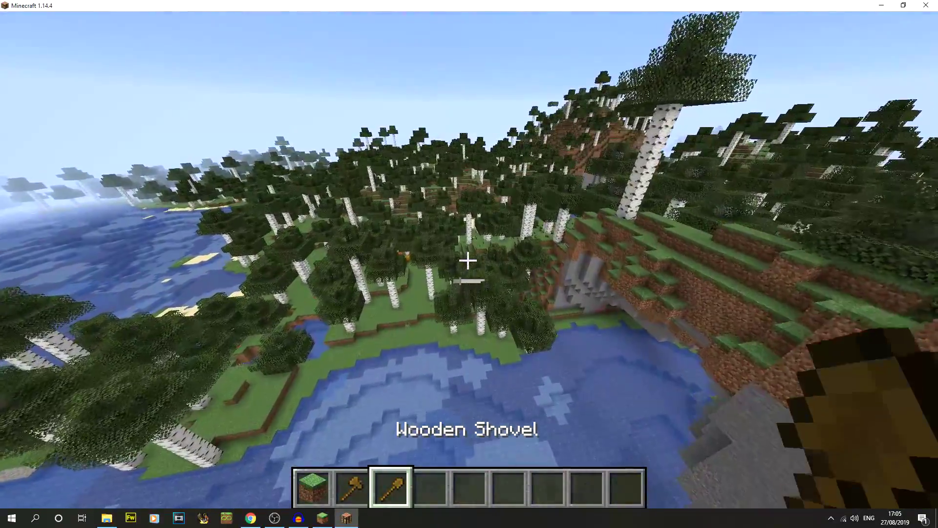
{"action": "key", "text": "slash"}
{"action": "type", "text": "/br"}
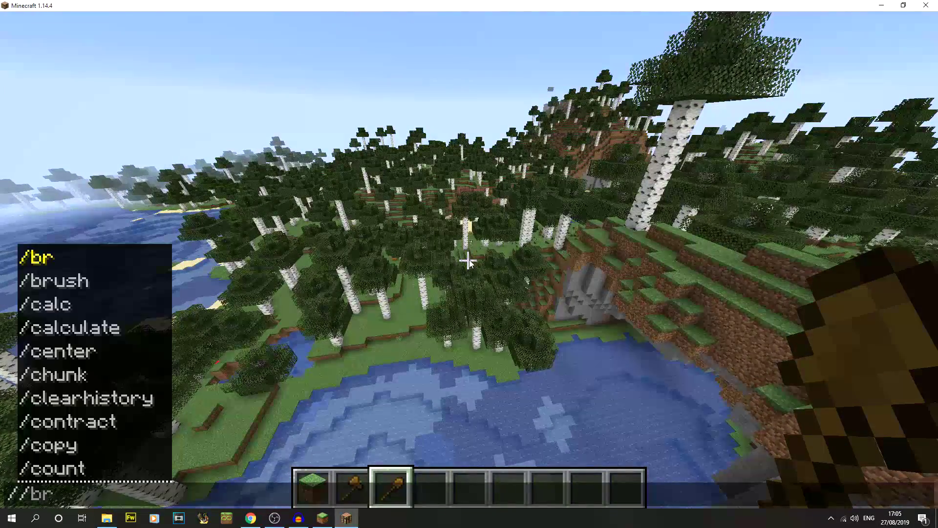
{"action": "type", "text": "ush sph"}
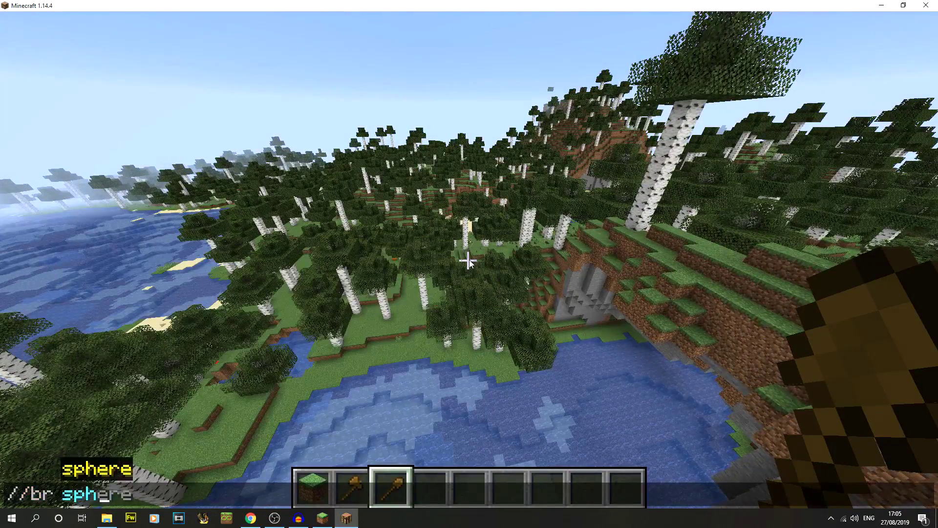
{"action": "type", "text": "ere"}
{"action": "key", "text": "BackSpace"}
{"action": "type", "text": "1 1"}
{"action": "key", "text": "Return"}
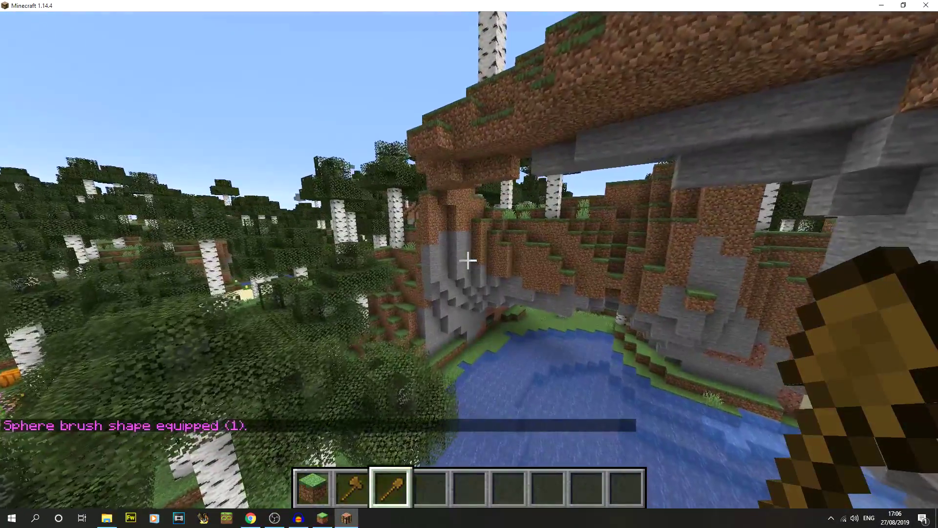
- Recall the sphere brush command in the chat and go through its material and size arguments
{"action": "key", "text": "t"}
{"action": "key", "text": "Up"}
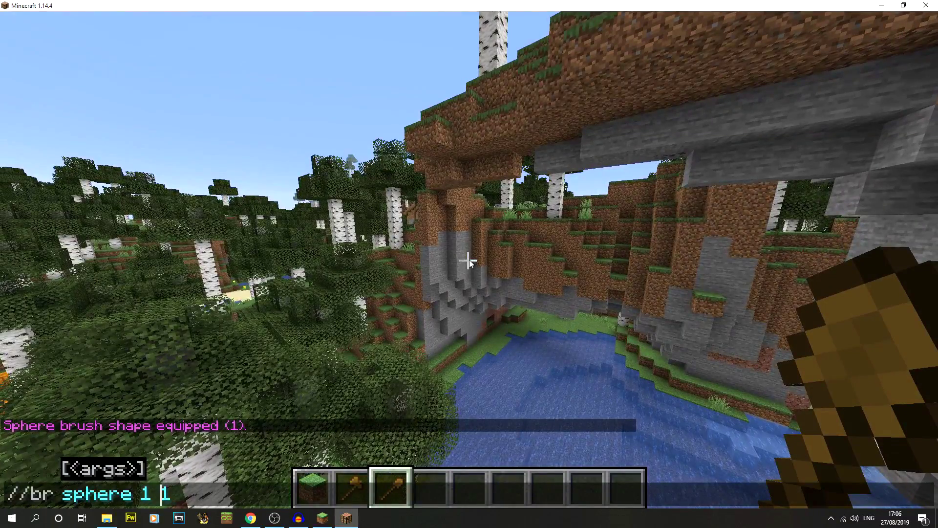
{"action": "key", "text": "Left"}
{"action": "key", "text": "Left"}
{"action": "key", "text": "Left"}
{"action": "key", "text": "Right"}
{"action": "key", "text": "Right"}
{"action": "key", "text": "Left"}
{"action": "key", "text": "Right"}
{"action": "key", "text": "Right"}
{"action": "key", "text": "Return"}
- Paint stone spheres with the shovel brush onto the cliff face and the overhang beside the water
{"action": "right_click", "coordinate": [468, 261]}
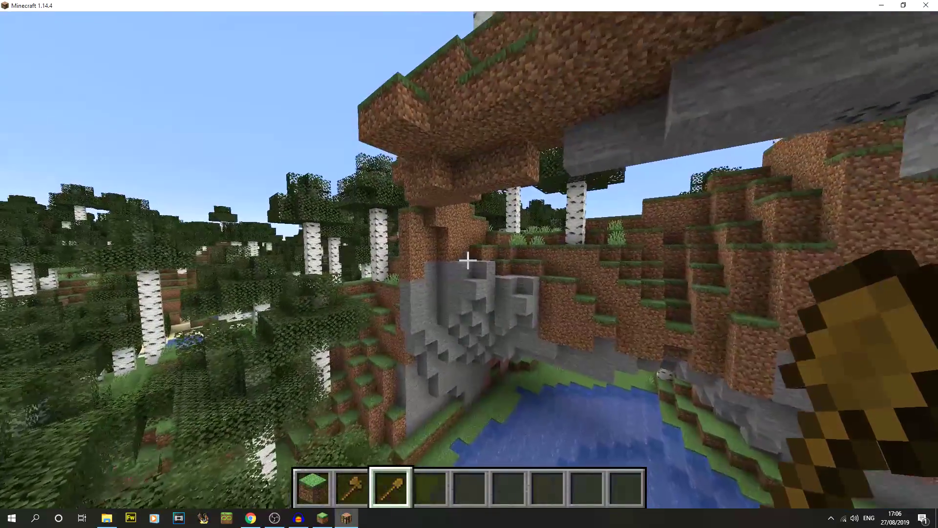
{"action": "right_click", "coordinate": [468, 261]}
{"action": "right_click", "coordinate": [469, 260]}
{"action": "right_click", "coordinate": [468, 260]}
{"action": "right_click", "coordinate": [469, 261]}
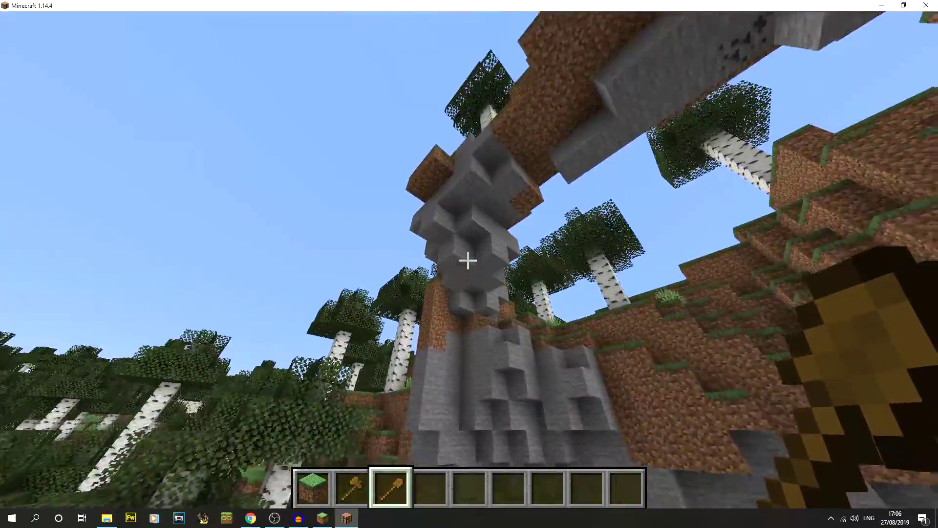
{"action": "right_click", "coordinate": [468, 261]}
{"action": "right_click", "coordinate": [468, 261]}
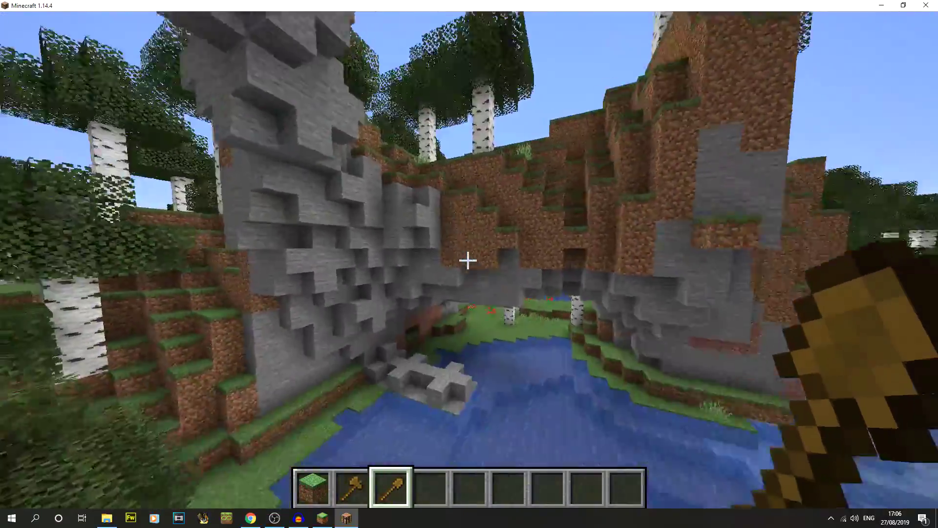
- Move to an empty hotbar slot and hide the game's HUD while viewing the character from the front
{"action": "scroll", "coordinate": [468, 261], "scroll_direction": "down", "scroll_amount": 4}
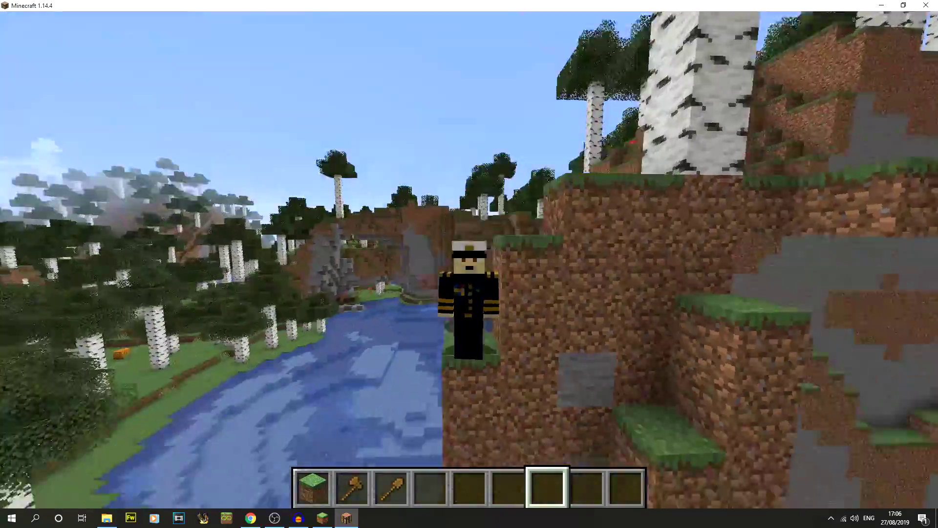
{"action": "key", "text": "F1"}
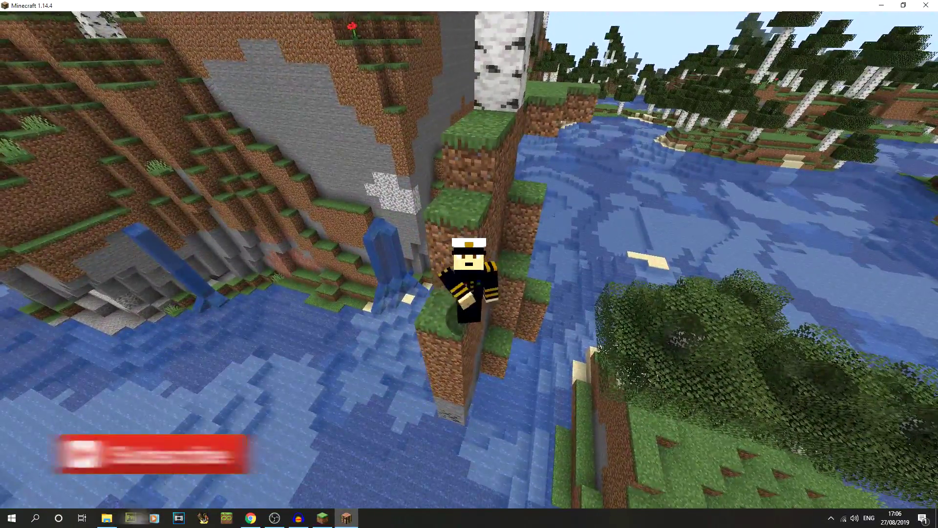